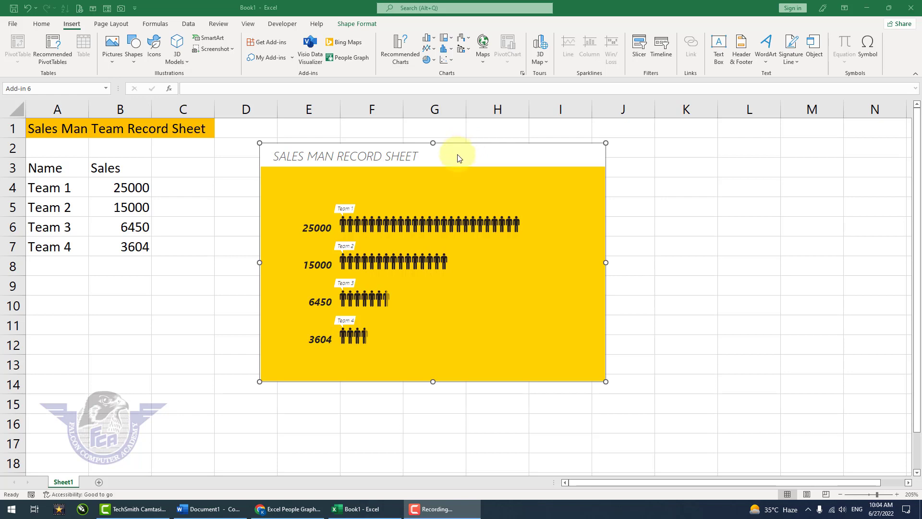
Try the money bag shape for the people graph's icons, and switch them to the head-and-shoulders person beside it.
left_click(500, 165)
left_click(579, 157)
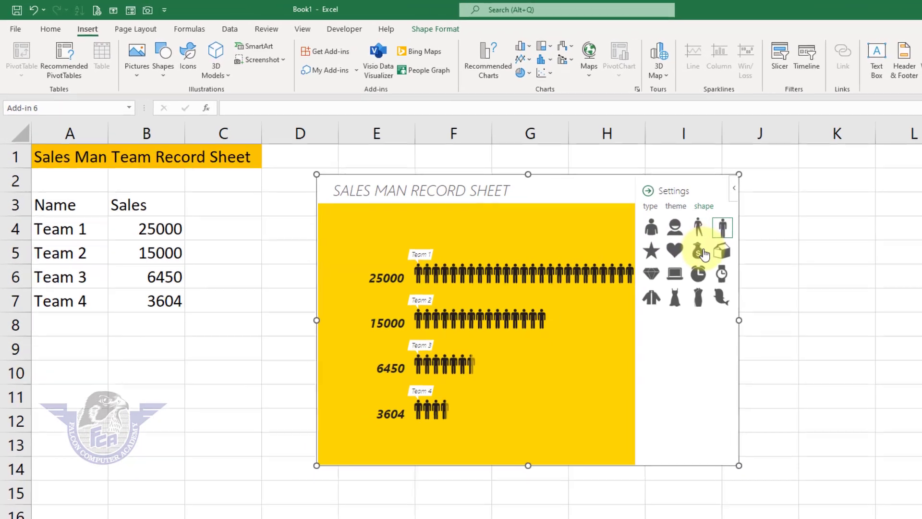
left_click(699, 250)
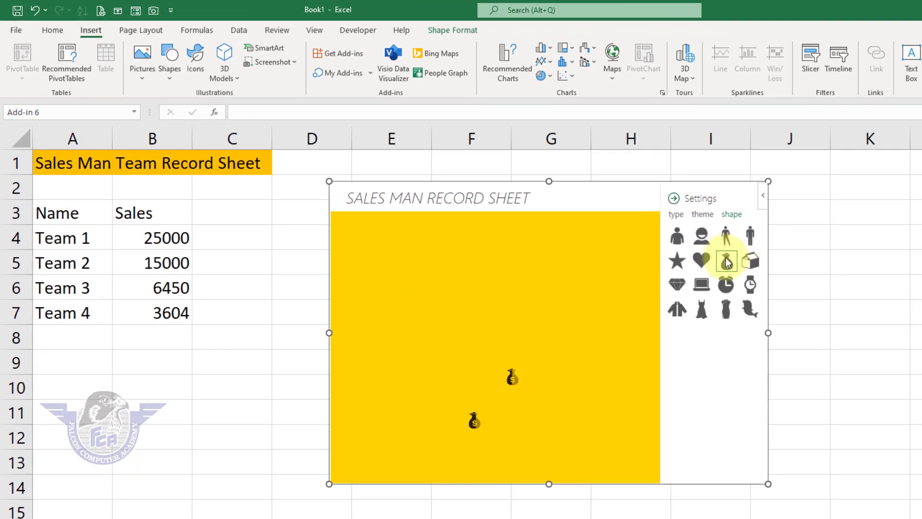
left_click(697, 234)
Switch the graph type to the blue figures on a striped background and close the graph's settings.
left_click(677, 217)
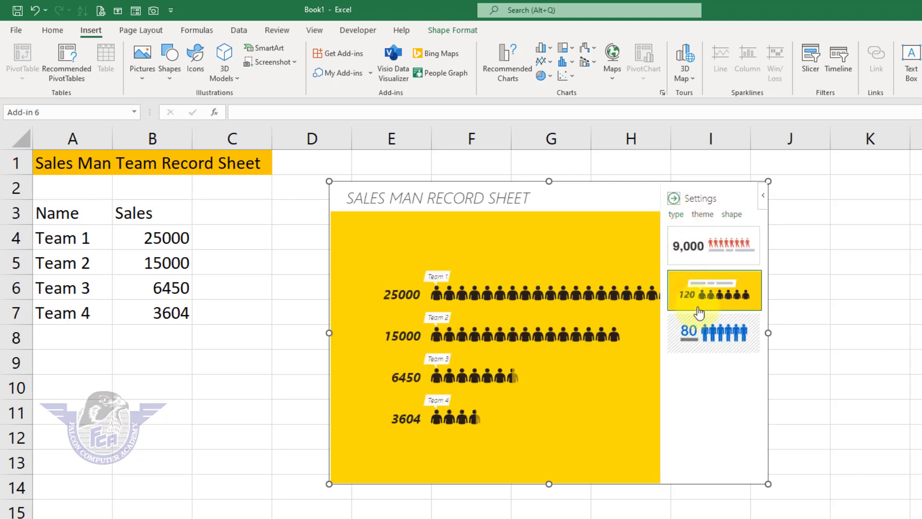
left_click(699, 330)
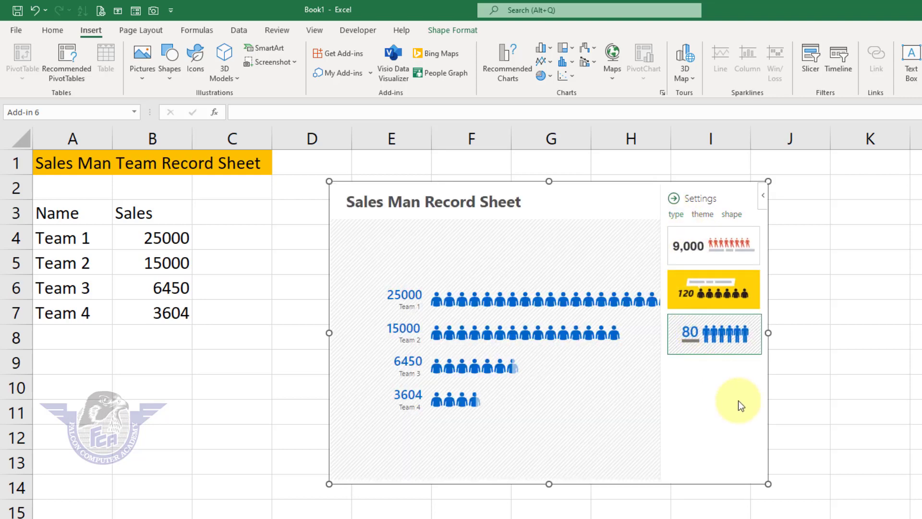
left_click(867, 409)
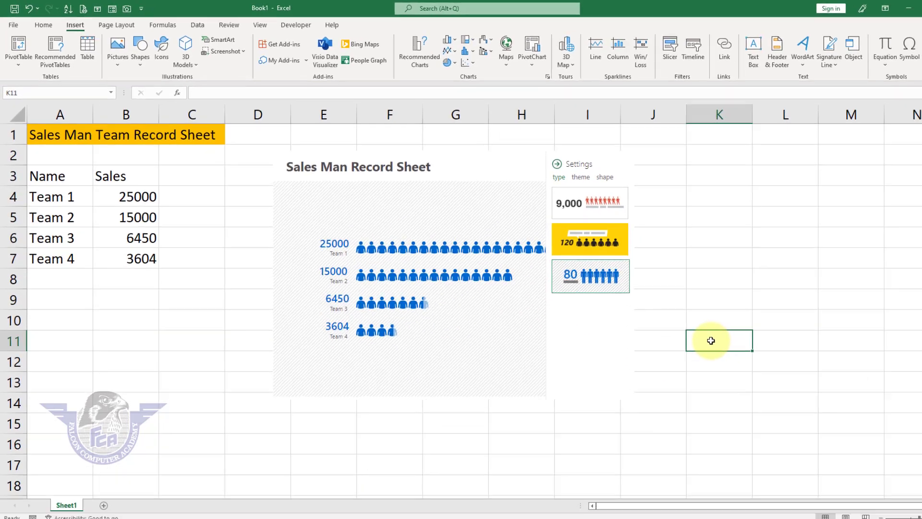
left_click(557, 168)
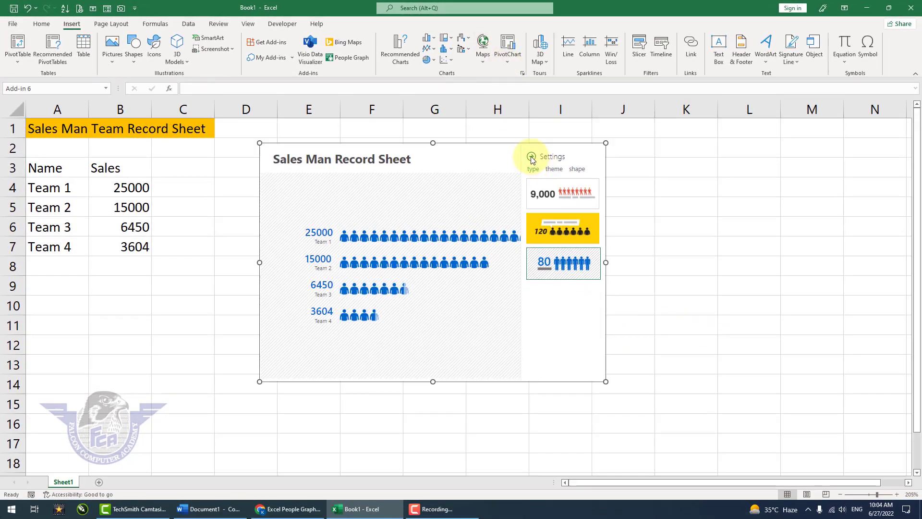
left_click(531, 157)
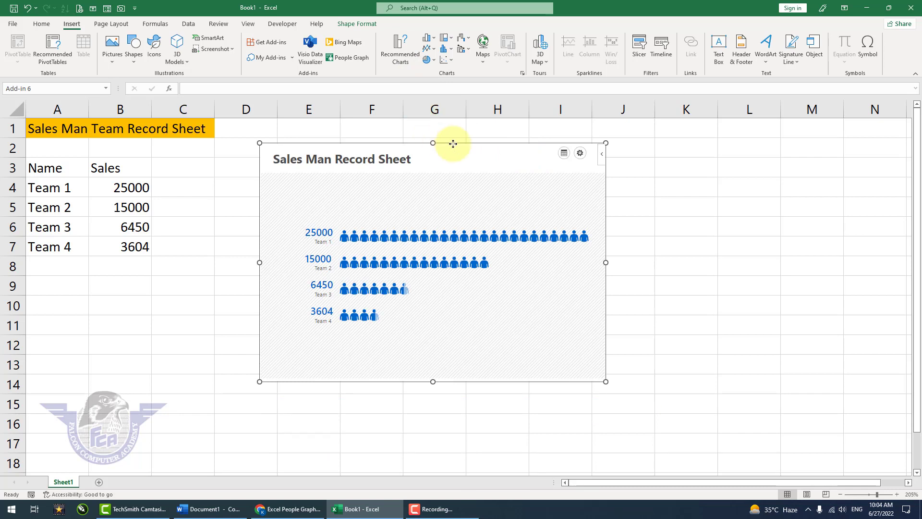
Delete the existing people graph from the sheet.
left_click(785, 288)
left_click(603, 306)
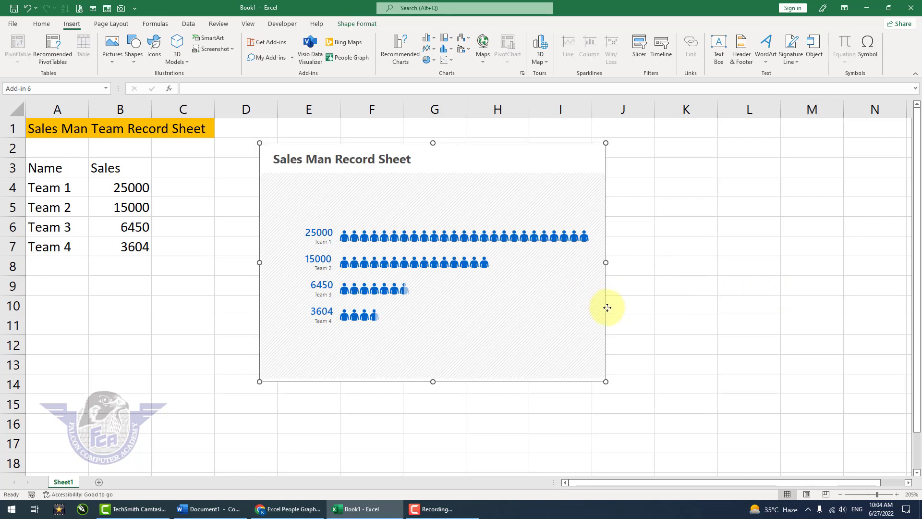
key("Delete")
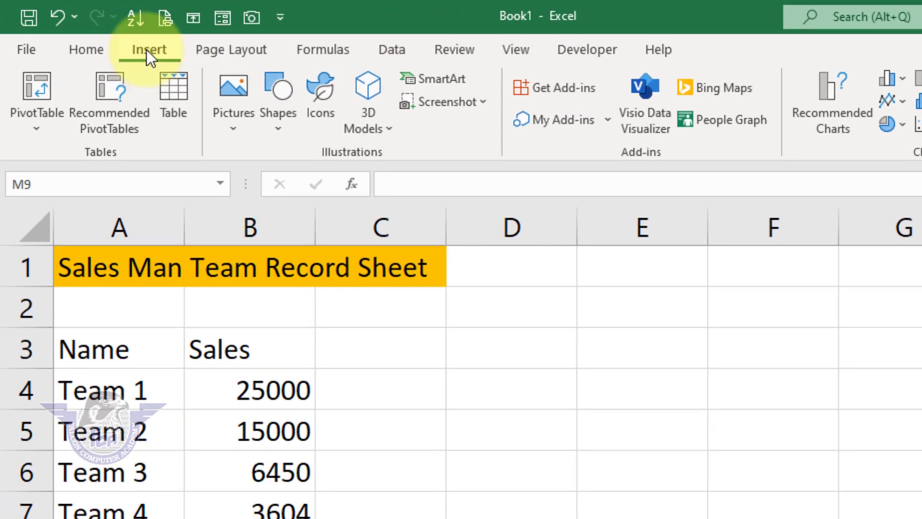
Remove the People Graph add-in from the installed Office add-ins and close the add-ins dialog.
left_click(563, 119)
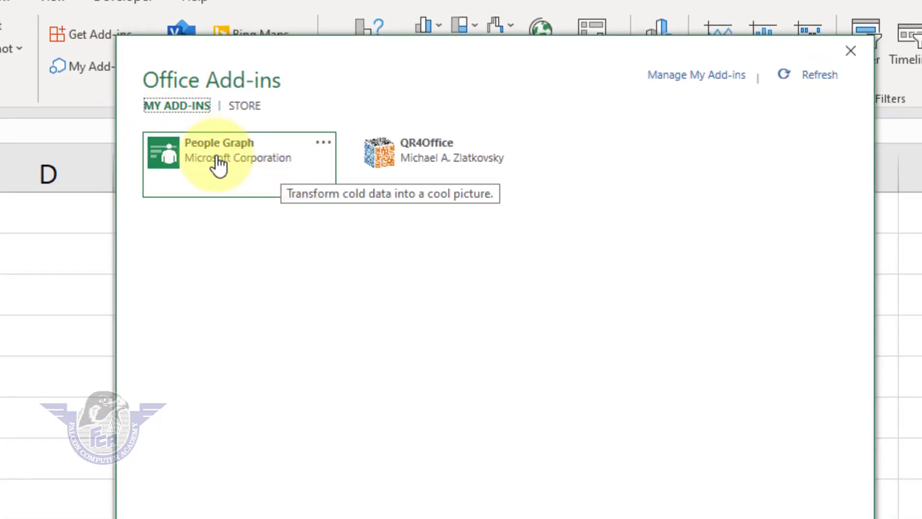
left_click(324, 144)
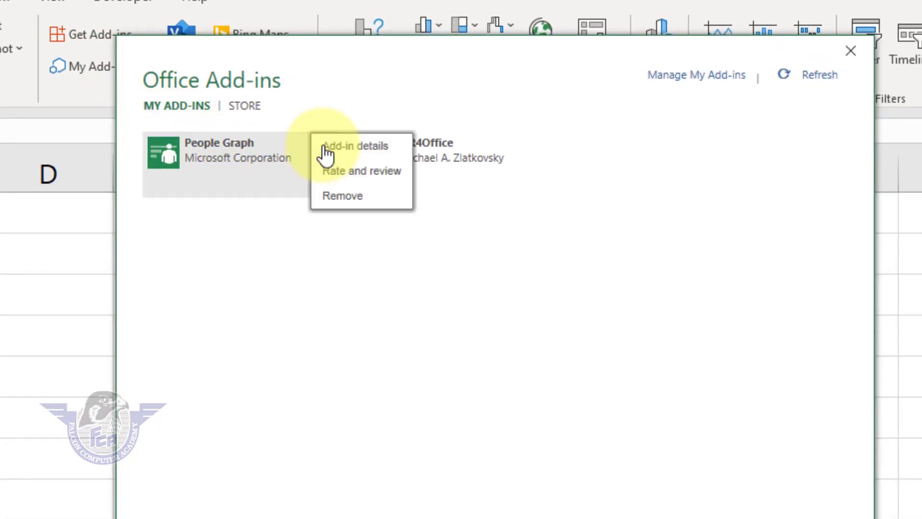
left_click(339, 198)
left_click(513, 493)
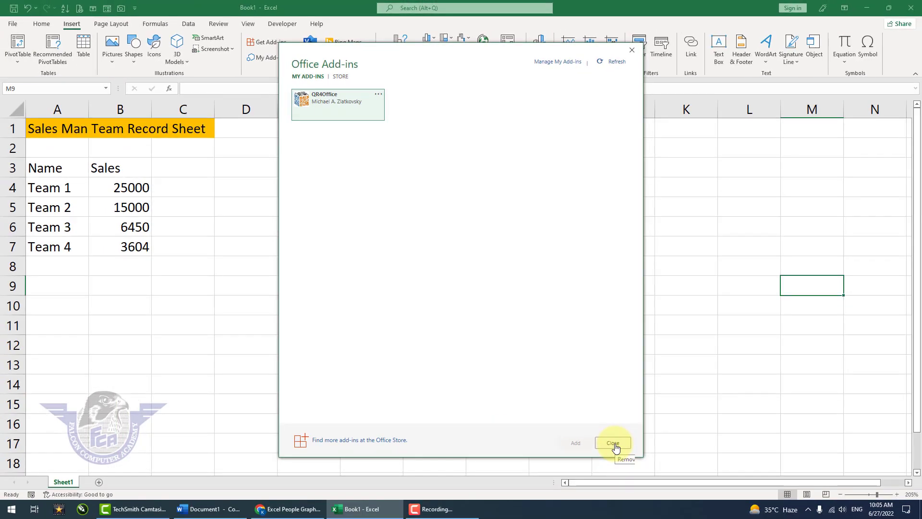
left_click(615, 445)
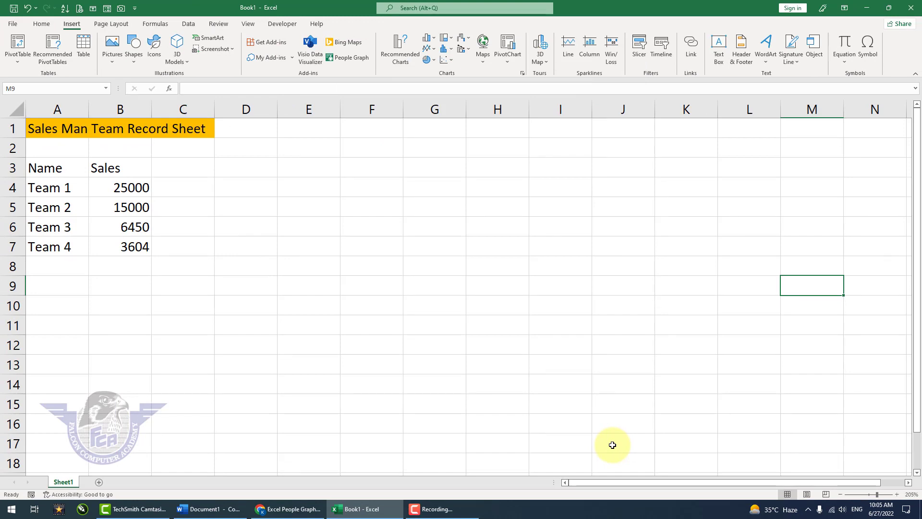
Set the worksheet magnification to 100%.
left_click(911, 494)
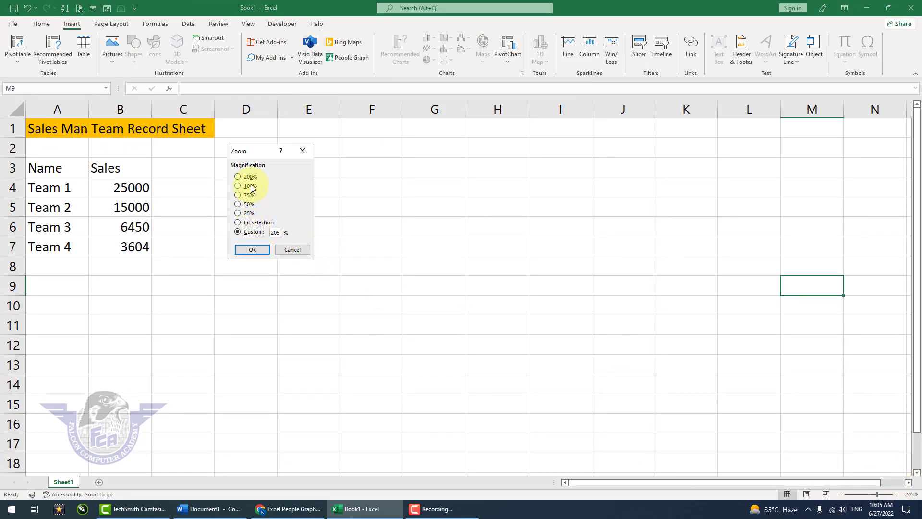
left_click(251, 186)
left_click(249, 250)
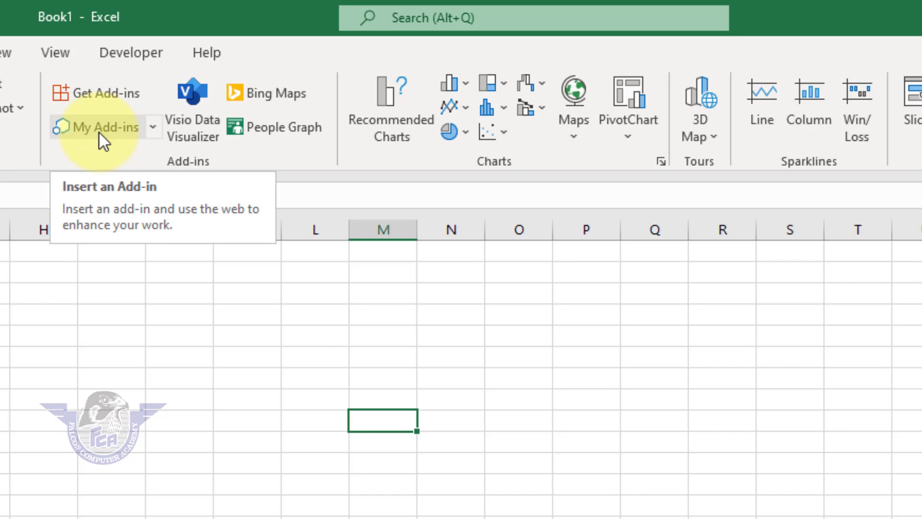
Insert a new People Graph on the sheet, enlarging its frame and trusting the add-in.
left_click(275, 134)
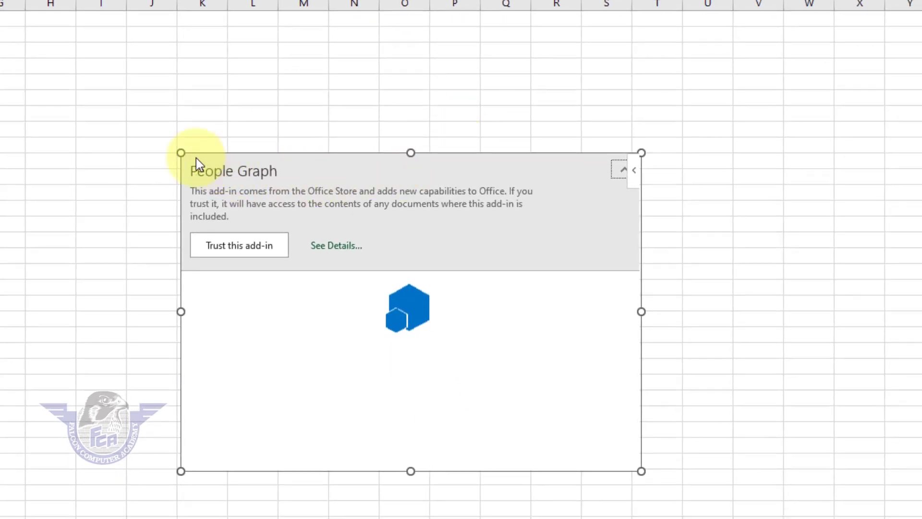
left_click_drag(181, 153, 51, 86)
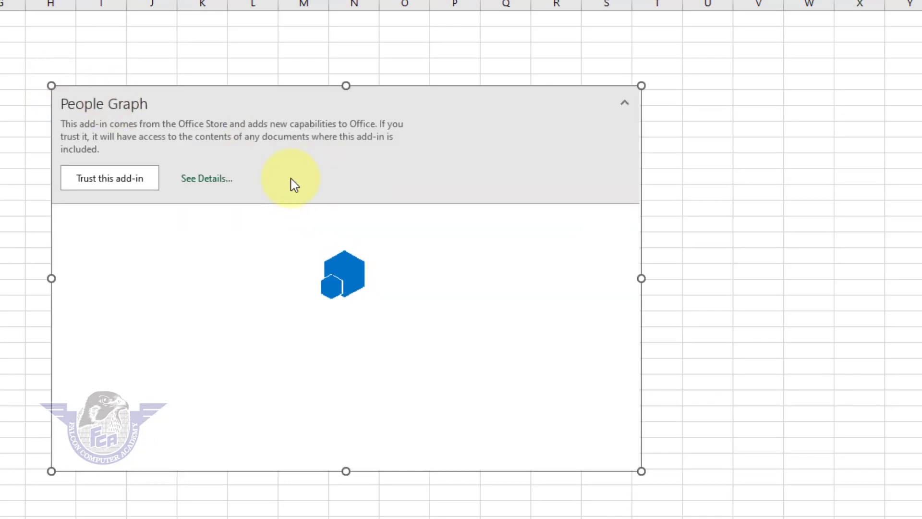
left_click(128, 183)
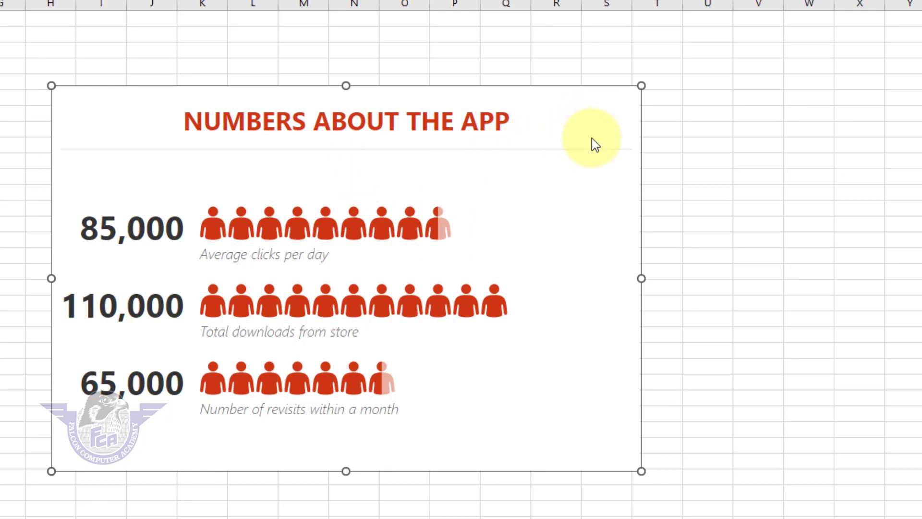
Create the people graph from the Name and Sales data in A3:B7.
mouse_move(597, 109)
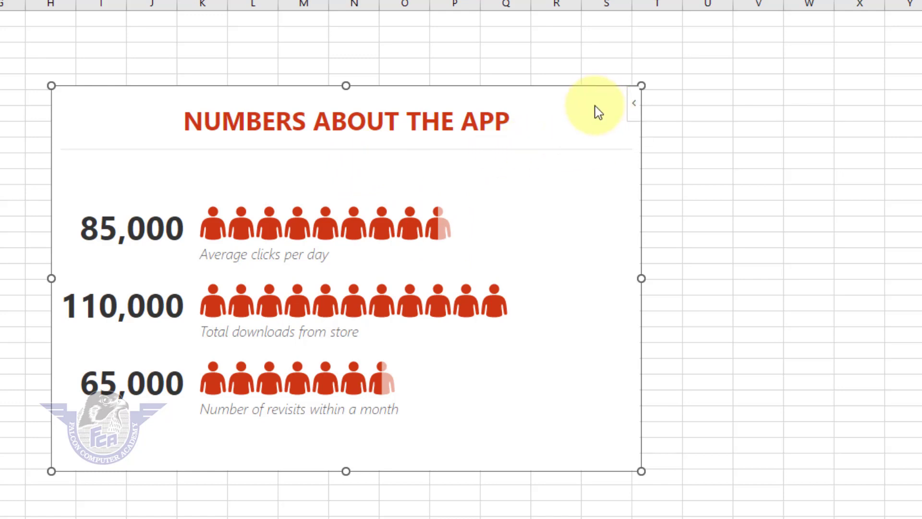
mouse_move(560, 109)
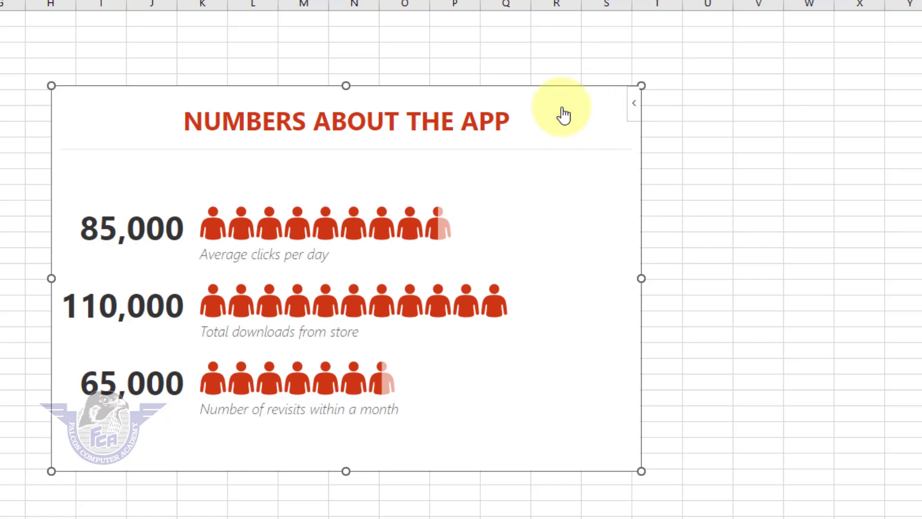
left_click(561, 107)
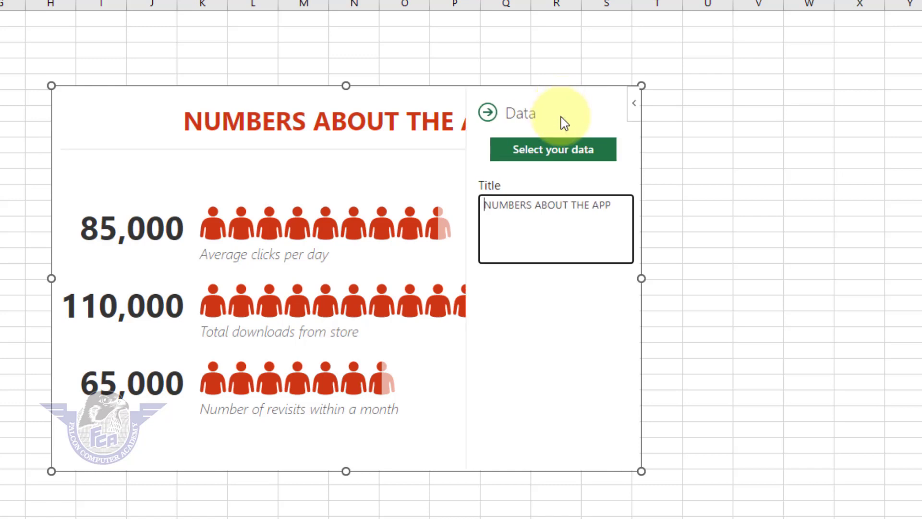
left_click(554, 151)
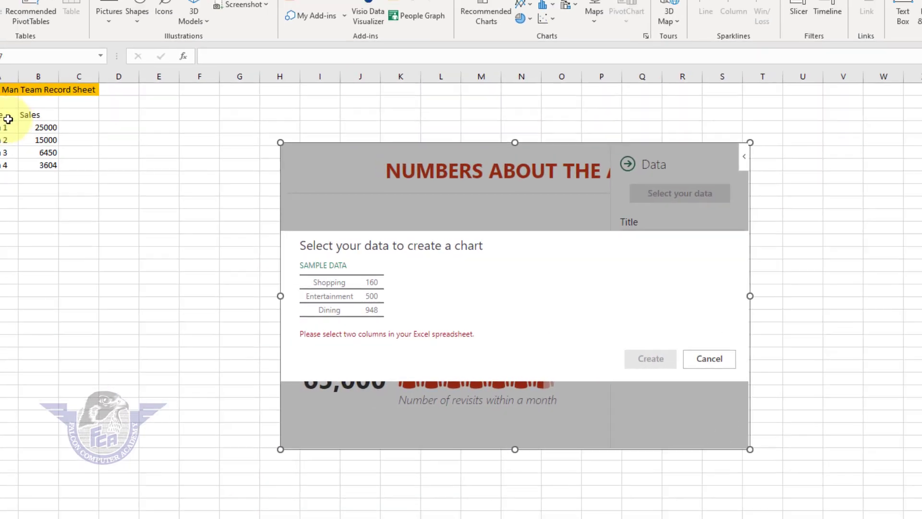
left_click_drag(8, 119, 73, 171)
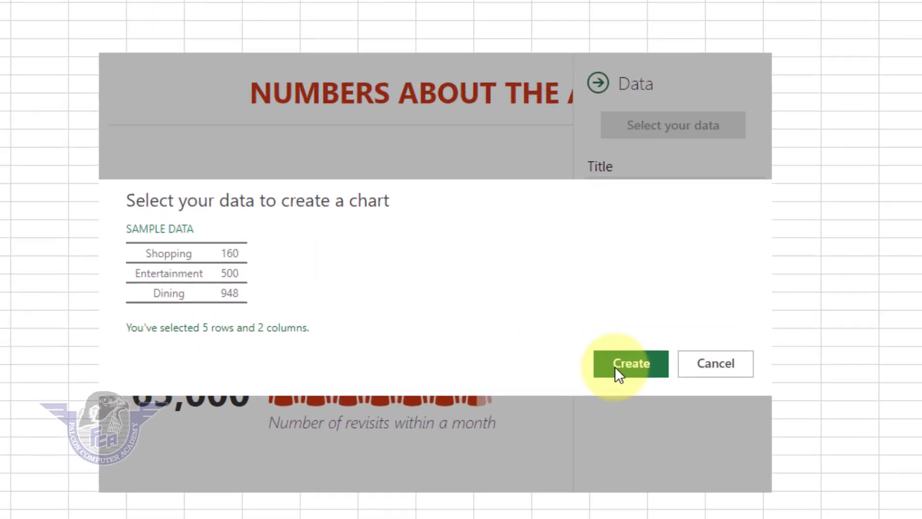
left_click(667, 359)
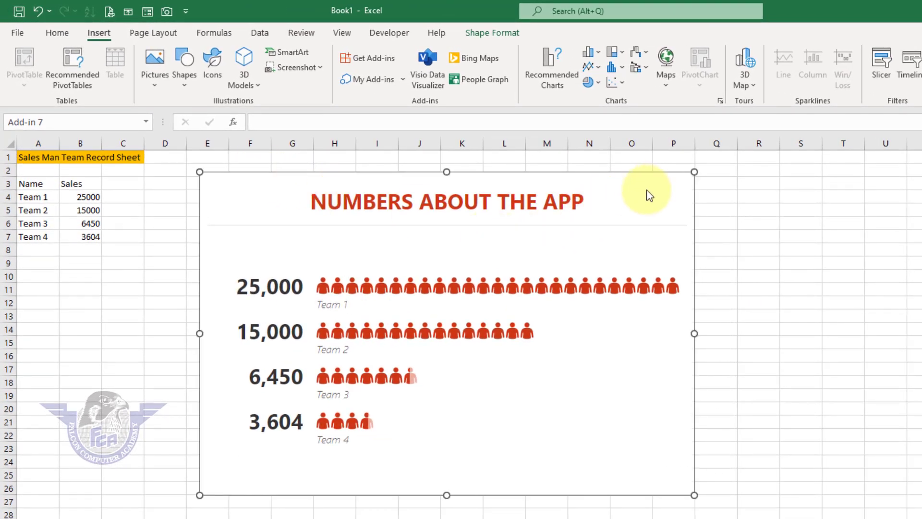
Change the graph's title to "Sales Man Team Record Sheet" and close its data settings.
mouse_move(643, 206)
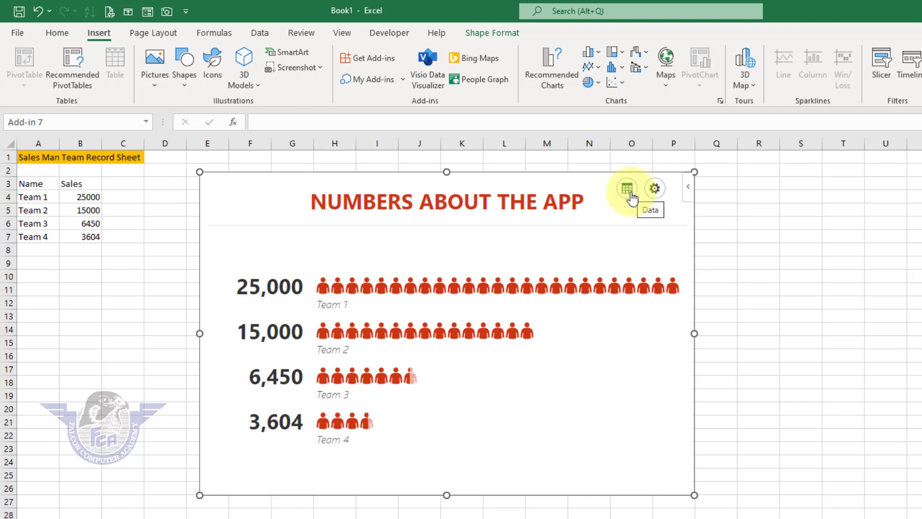
left_click(627, 189)
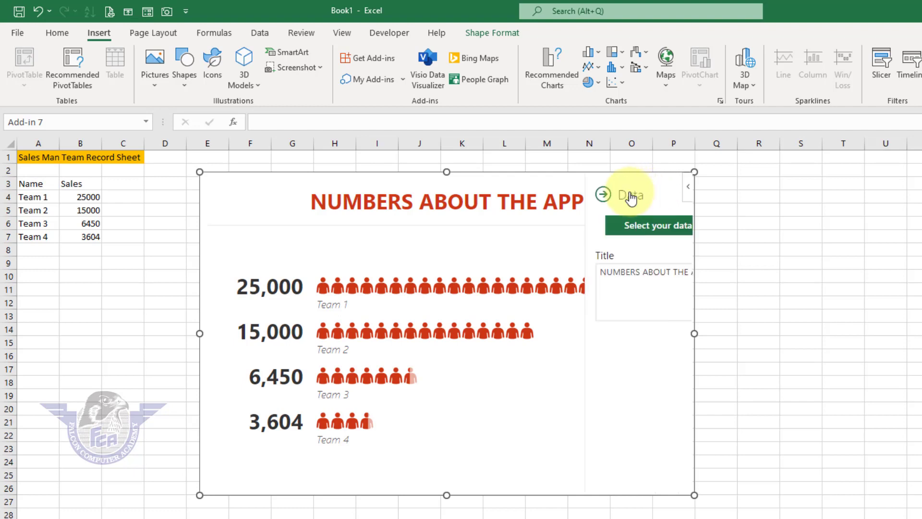
left_click(593, 278)
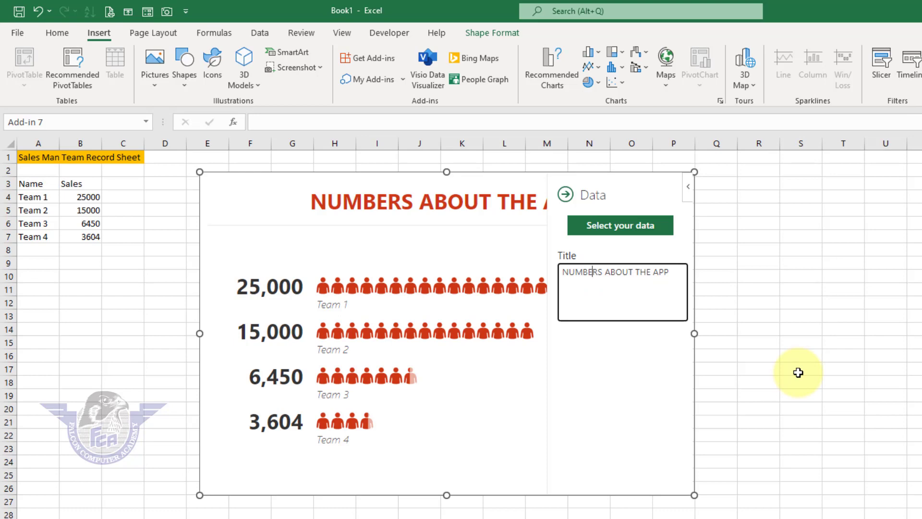
key("ctrl+a")
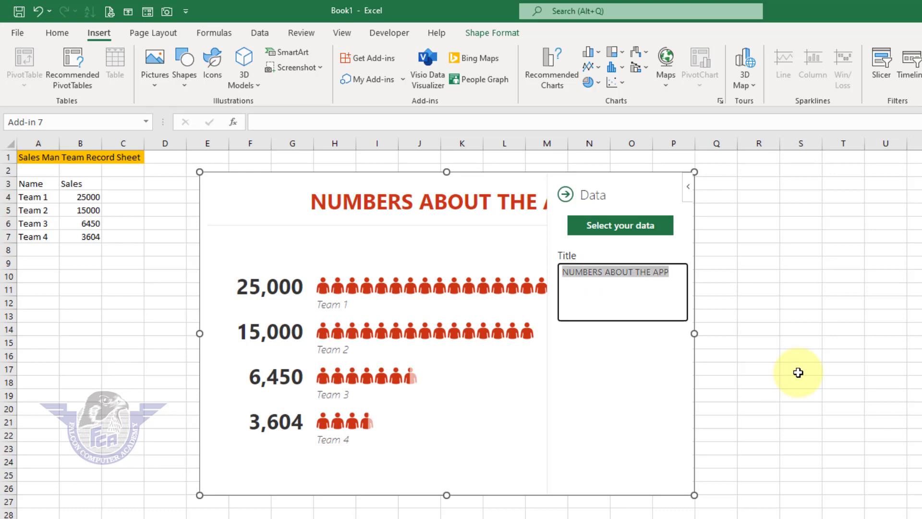
type("Sales ")
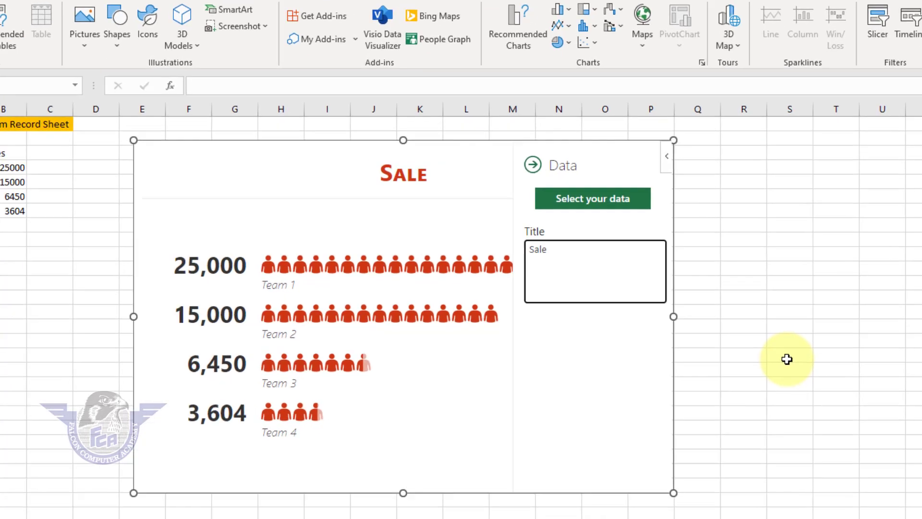
type("Man ")
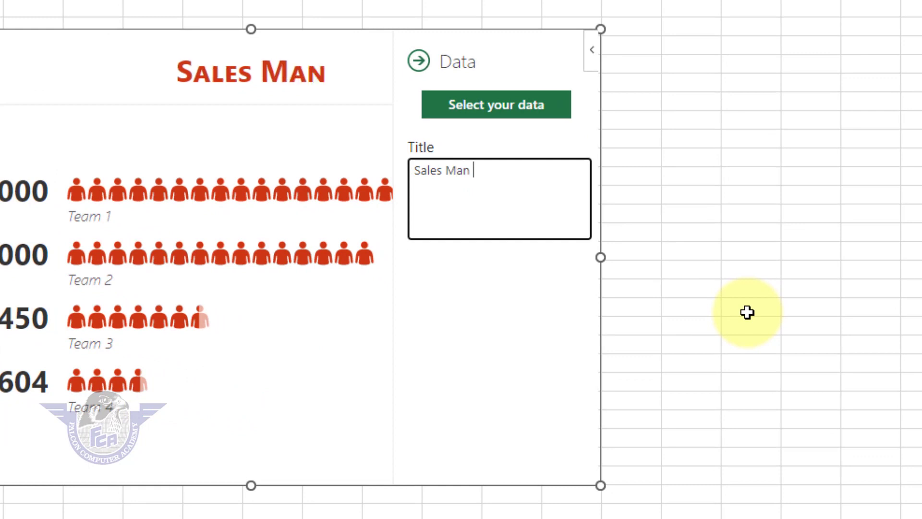
type("Tem")
key("BackSpace")
key("BackSpace")
type("am Recor")
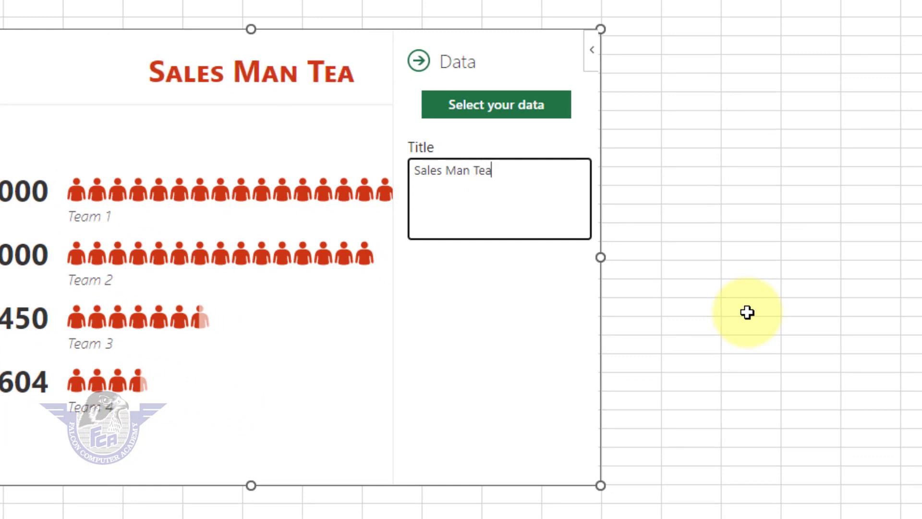
type("d Sheet")
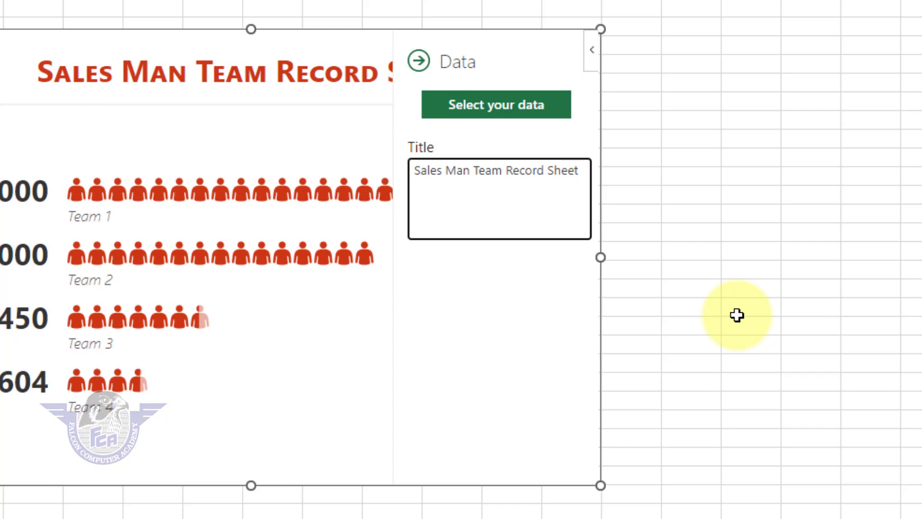
left_click(419, 61)
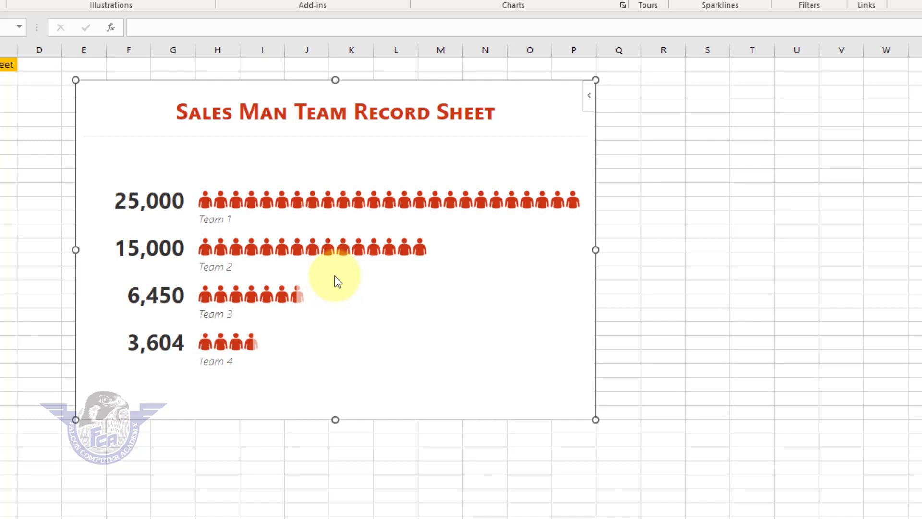
Change the people graph's type to the yellow design with slanted caption labels above the figures.
mouse_move(552, 212)
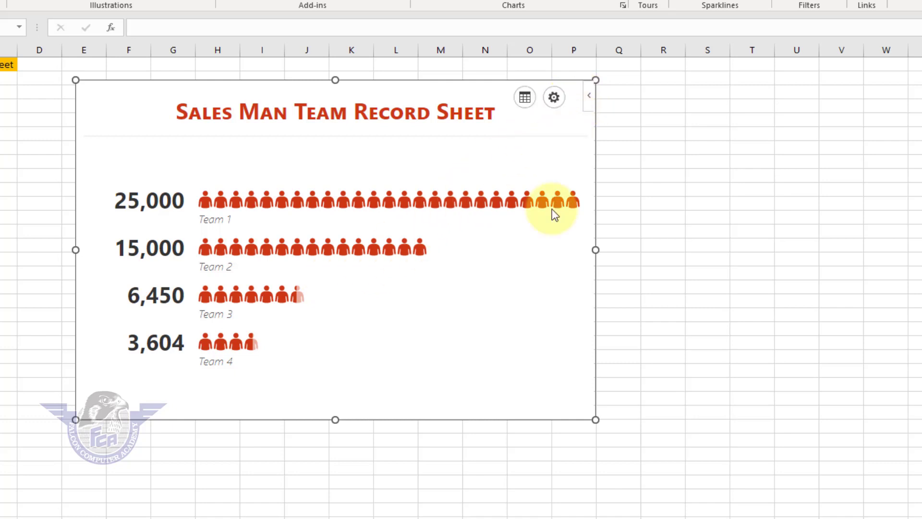
left_click(556, 99)
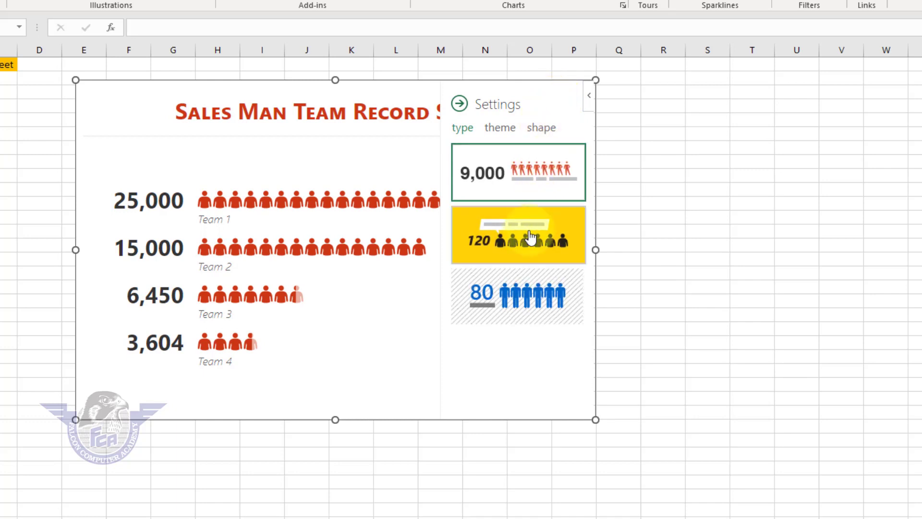
left_click(530, 235)
left_click(552, 300)
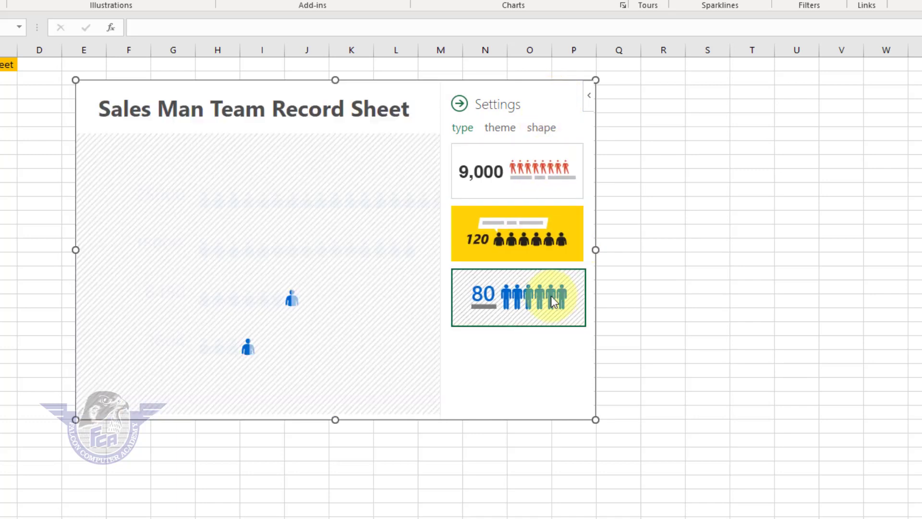
left_click(544, 237)
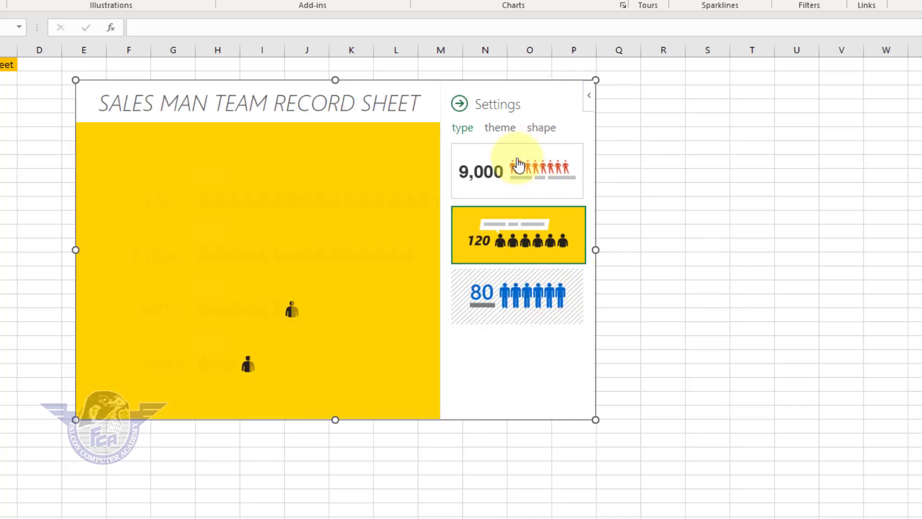
Try several themes on the people graph and apply the dark grey one with light-blue figures.
left_click(501, 128)
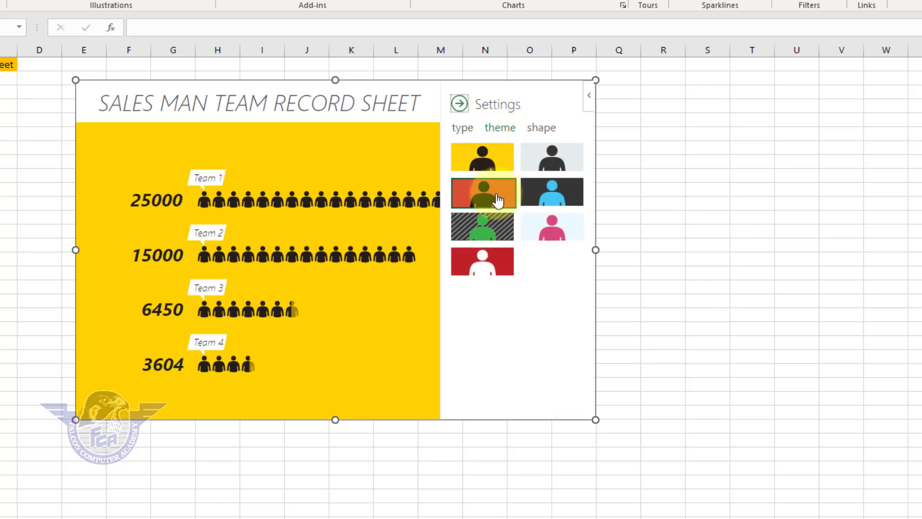
left_click(488, 232)
left_click(481, 262)
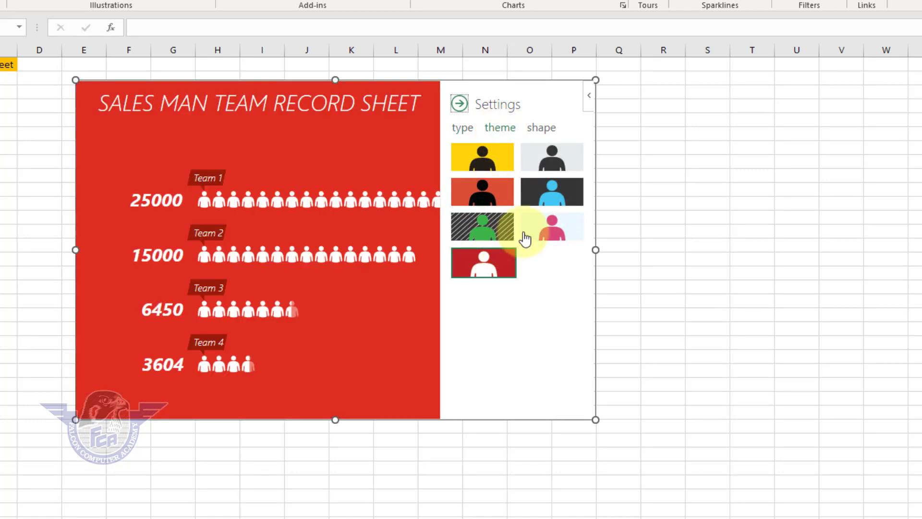
left_click(556, 223)
left_click(561, 194)
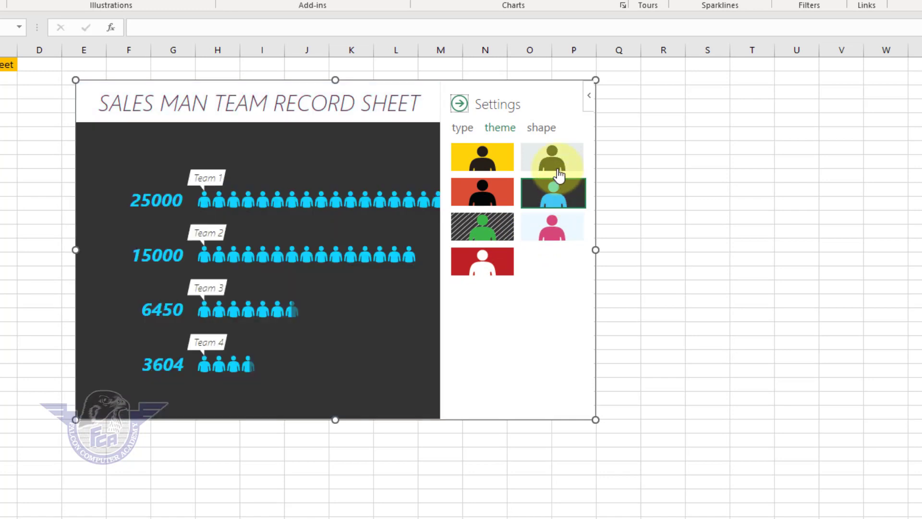
left_click(557, 169)
left_click(555, 193)
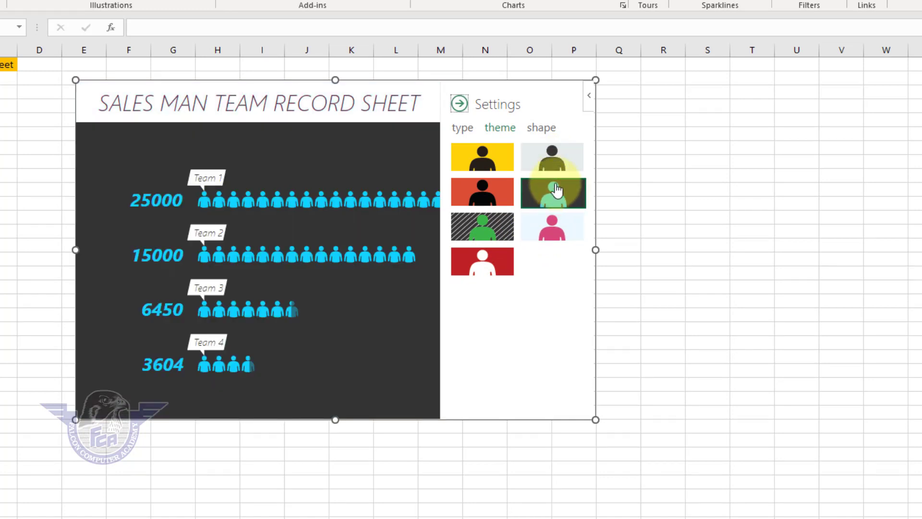
Try the money bag, alarm clock, jacket and star shapes, and set the graph's shape to the straight-standing man.
left_click(550, 134)
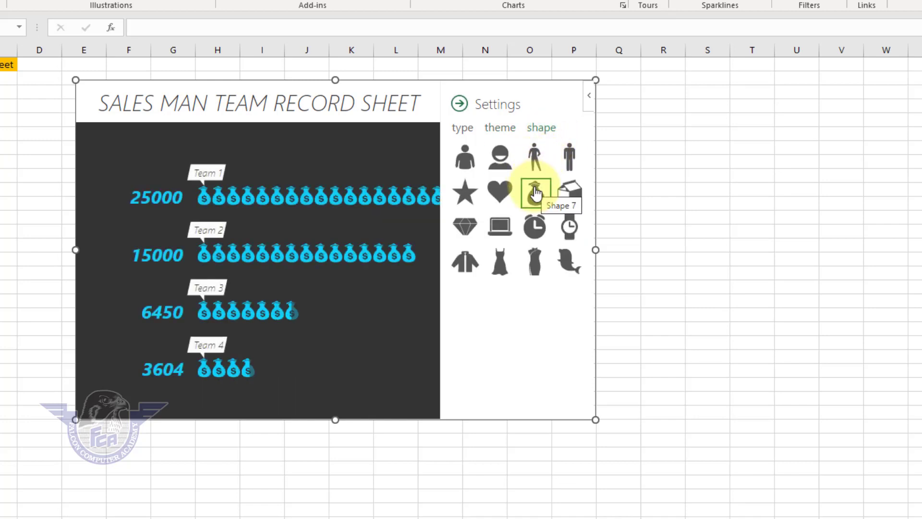
left_click(539, 226)
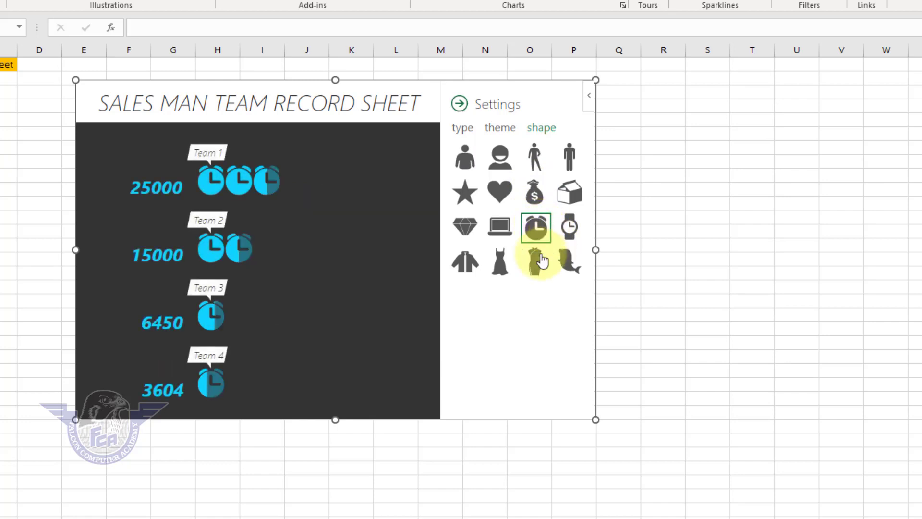
left_click(469, 263)
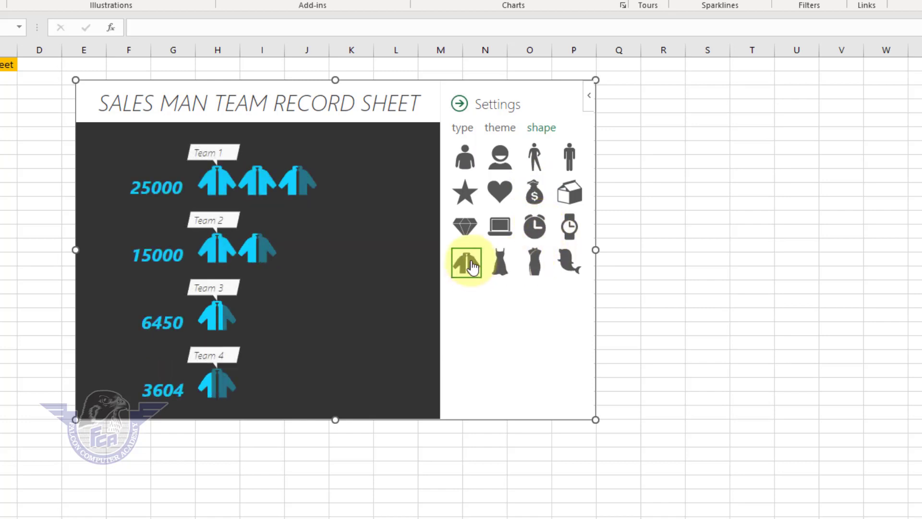
left_click(466, 193)
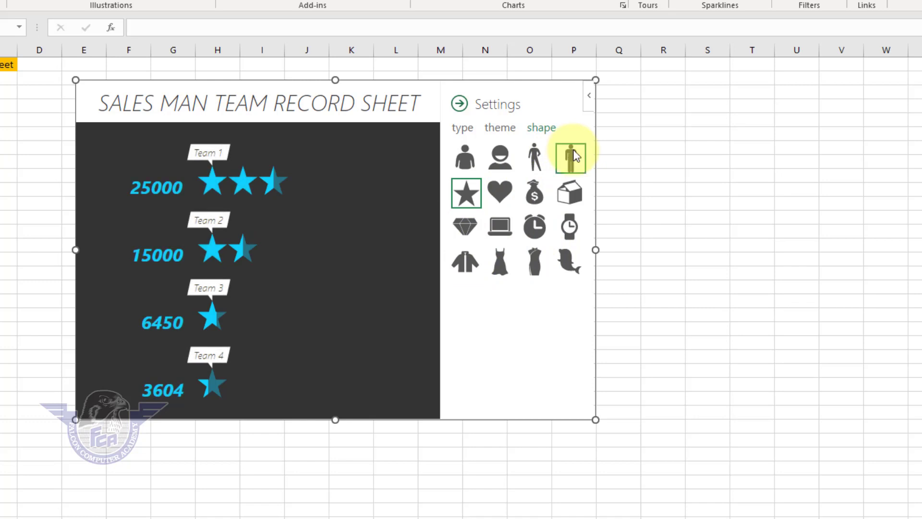
left_click(575, 156)
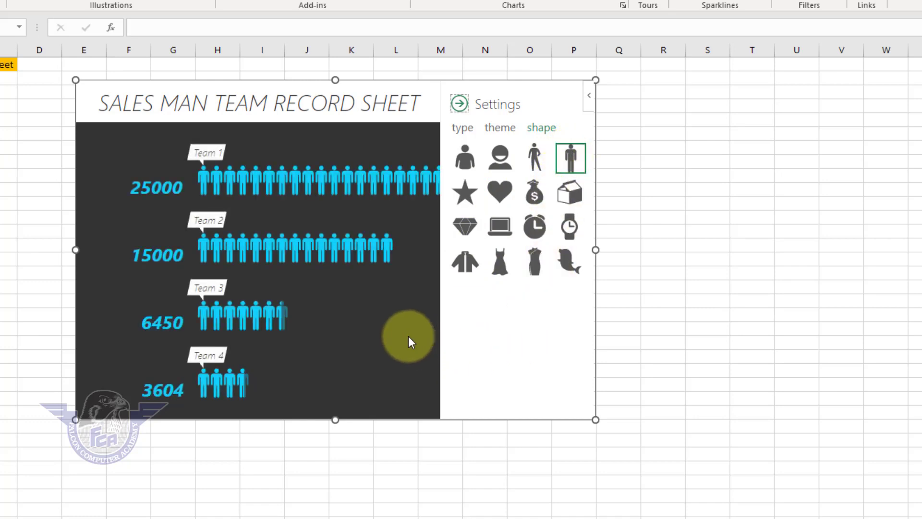
Rescale the graph's contents within its frame so that the complete Team 1 row fits beside the settings.
scroll(378, 301, "up", 5)
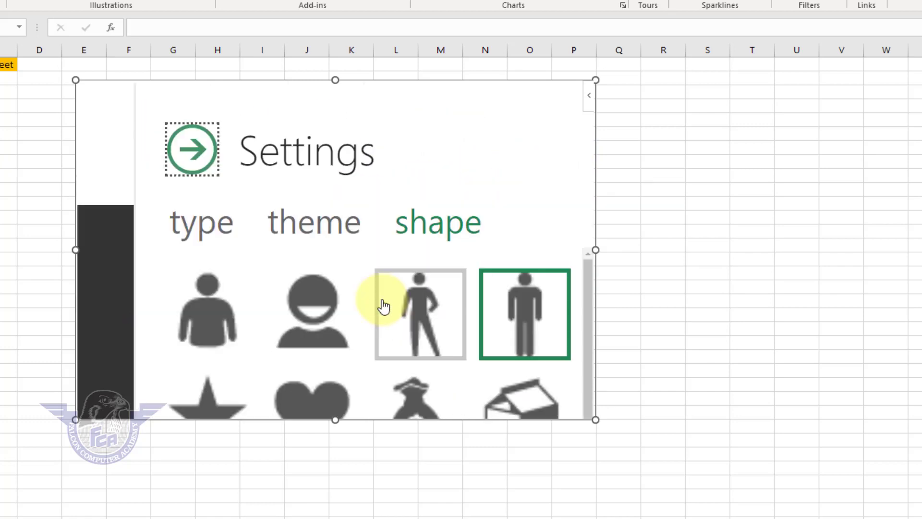
scroll(382, 299, "down", 5)
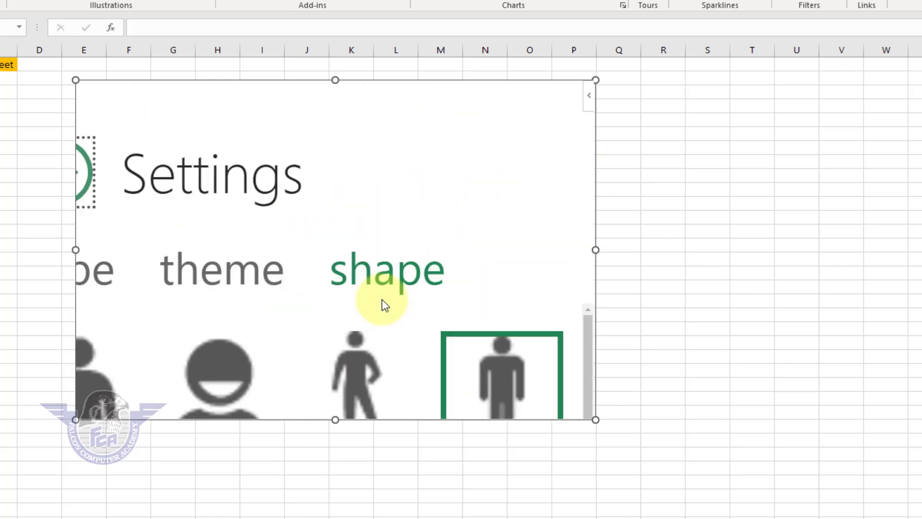
scroll(383, 298, "down", 4)
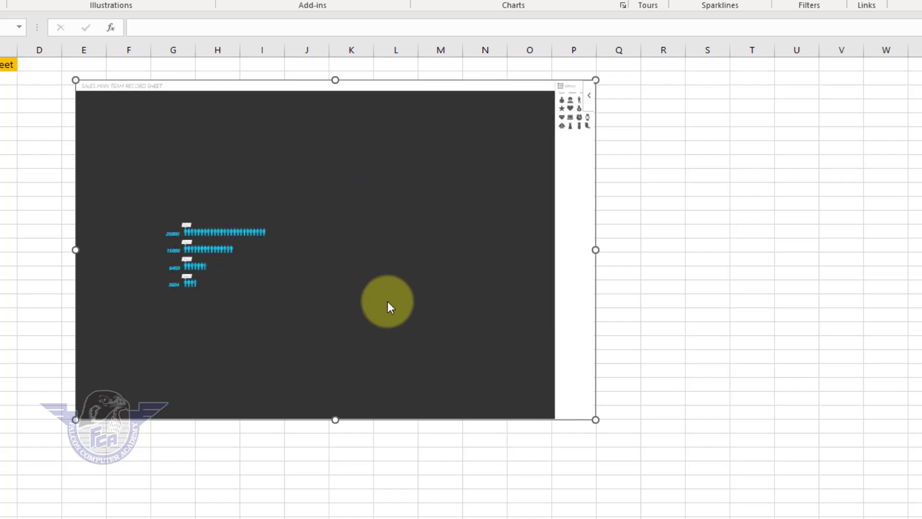
scroll(387, 301, "up", 5)
scroll(387, 302, "up", 3)
scroll(388, 301, "down", 5)
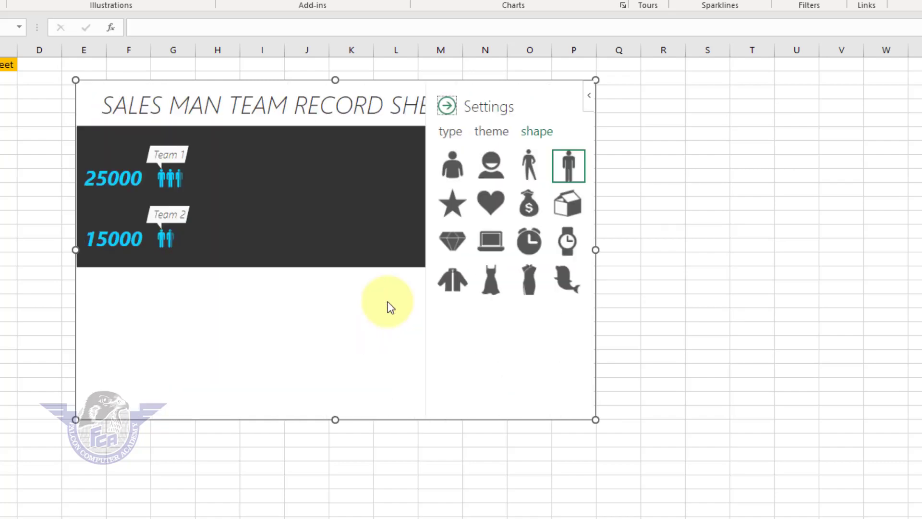
scroll(387, 301, "down", 4)
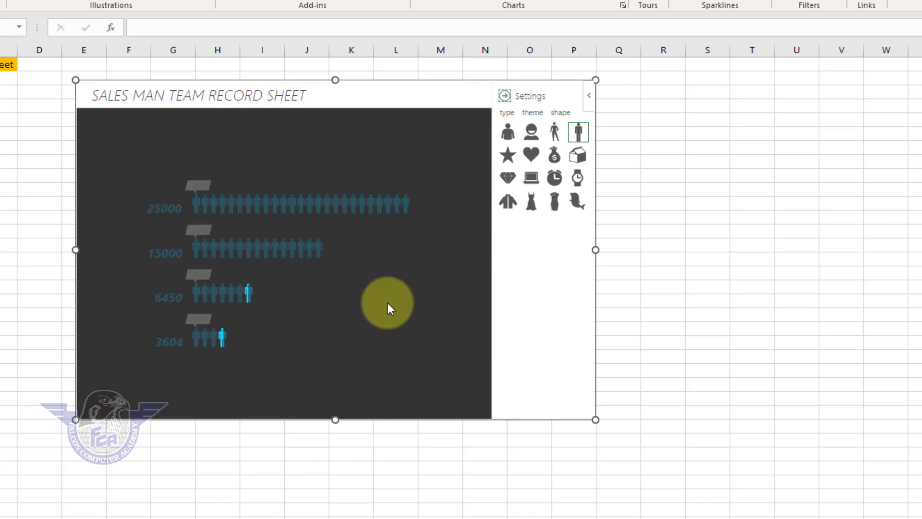
scroll(387, 306, "up", 4)
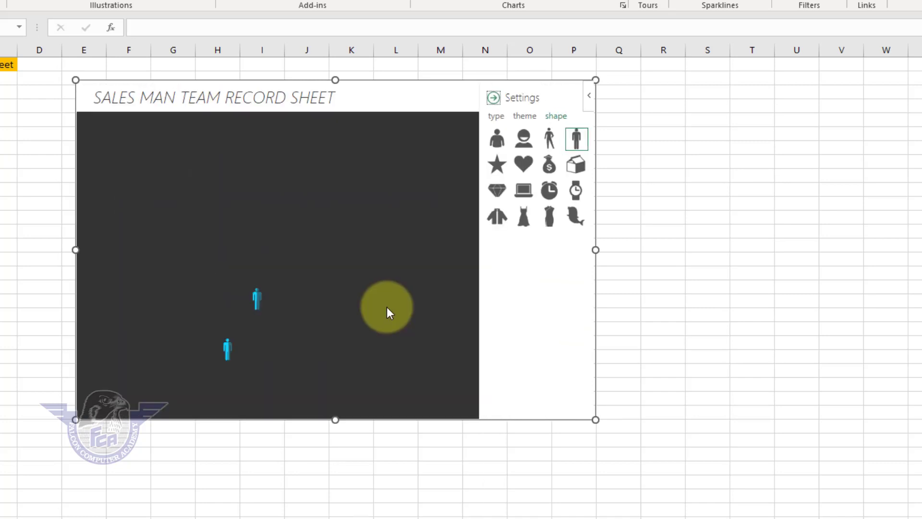
scroll(387, 307, "up", 1)
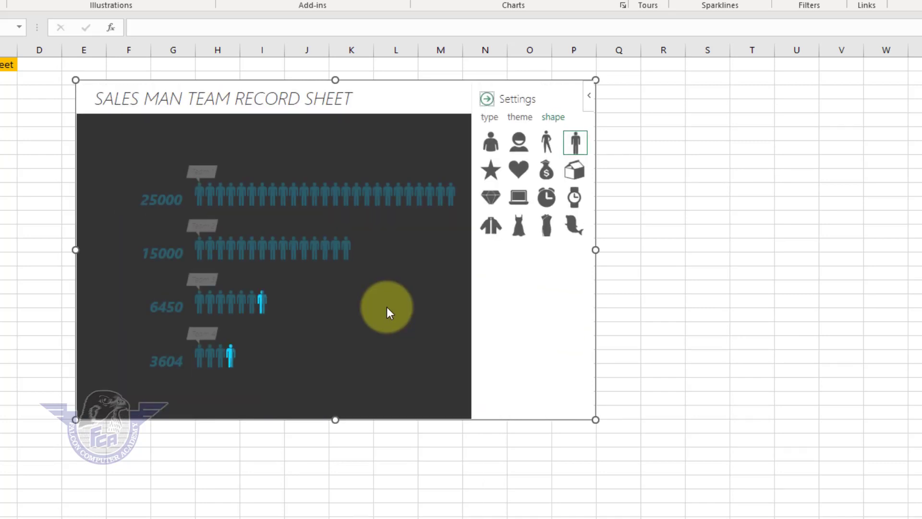